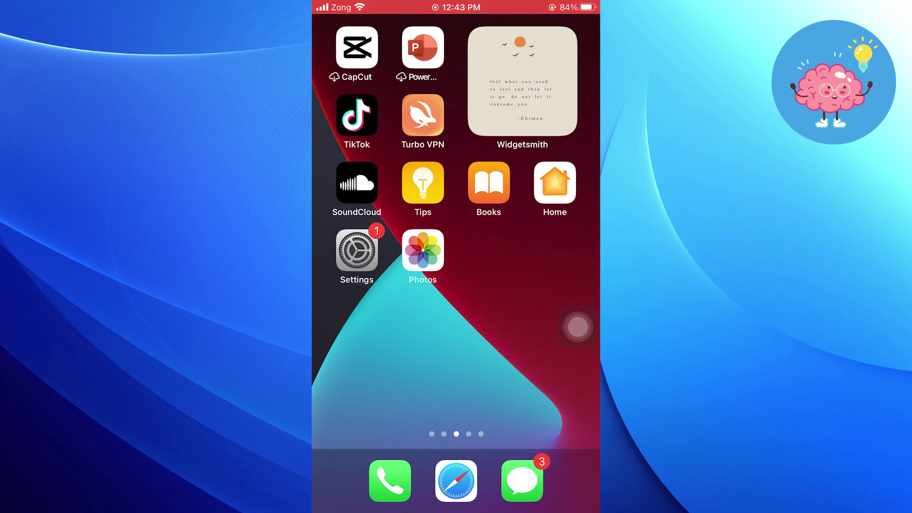
Step: Open Settings and go to the Apple ID's iCloud page listing apps that use iCloud
{"action": "left_click", "coordinate": [356, 251]}
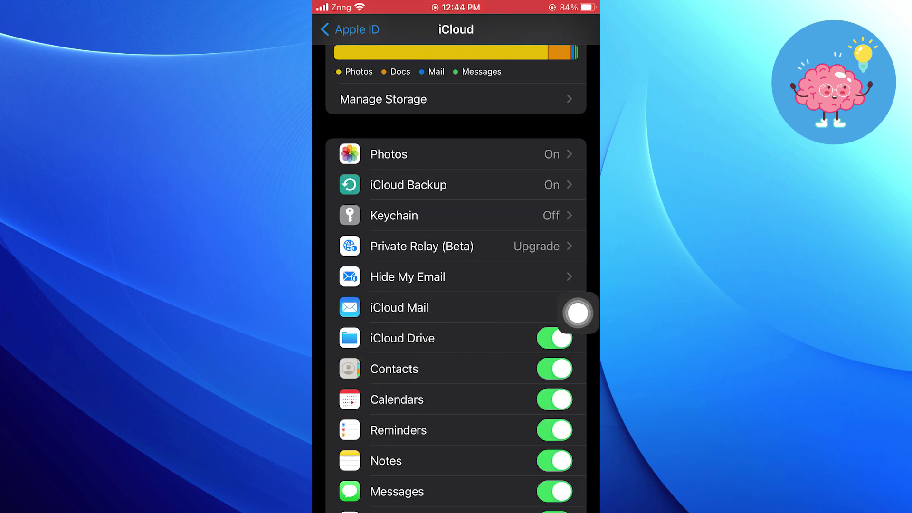
{"action": "left_click", "coordinate": [456, 307]}
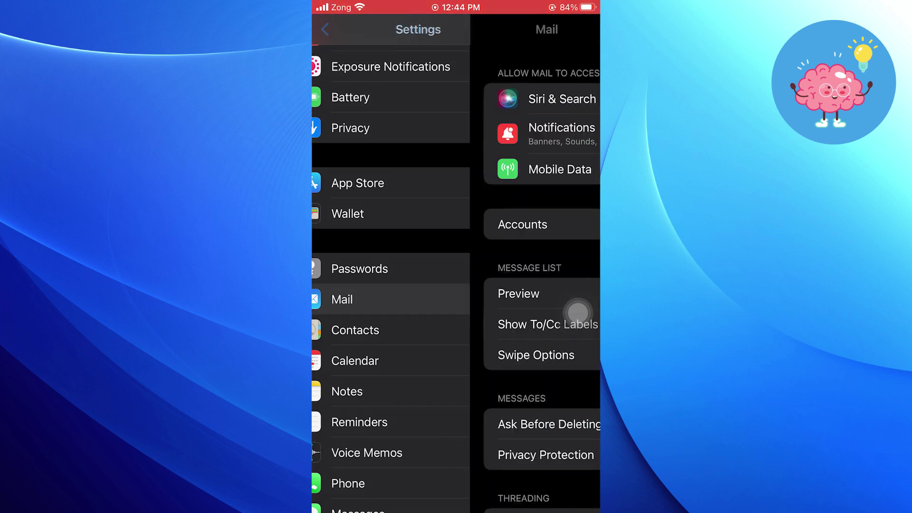
Step: Open Mail's Accounts list and choose Add Account to show the email providers
{"action": "left_click", "coordinate": [563, 227]}
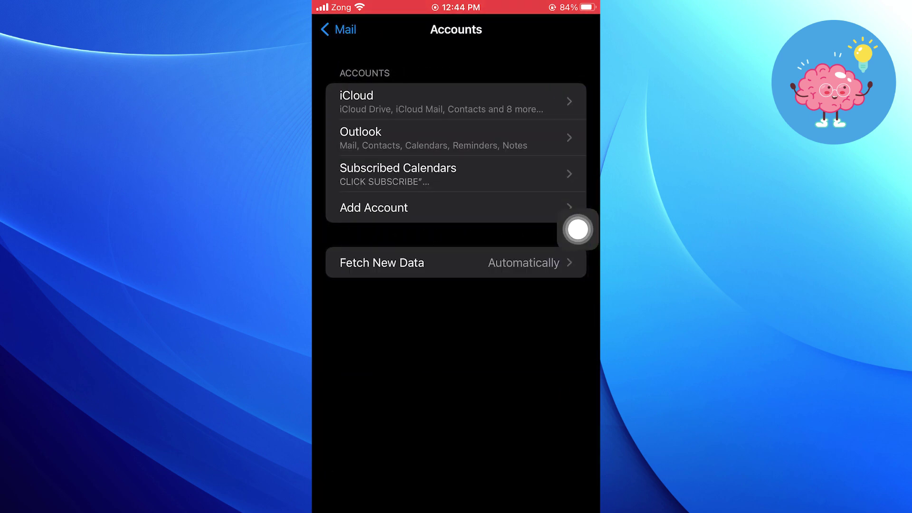
{"action": "left_click", "coordinate": [577, 225]}
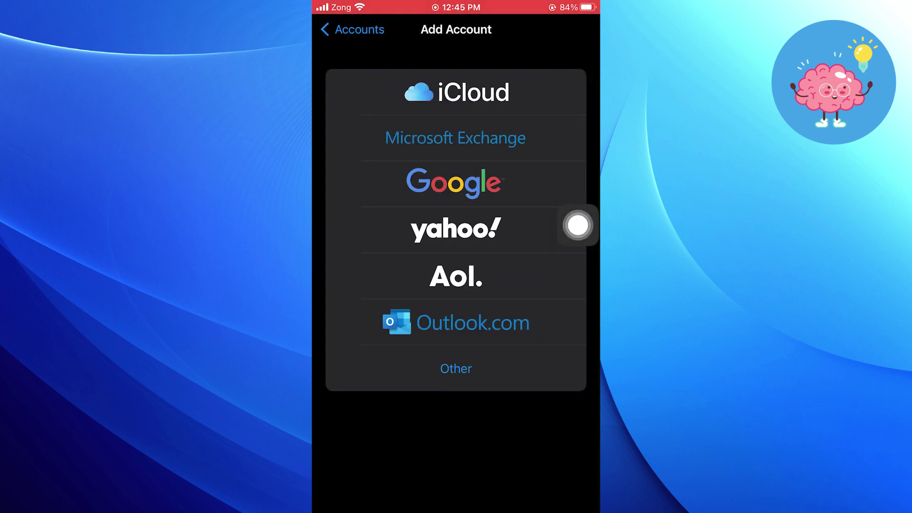